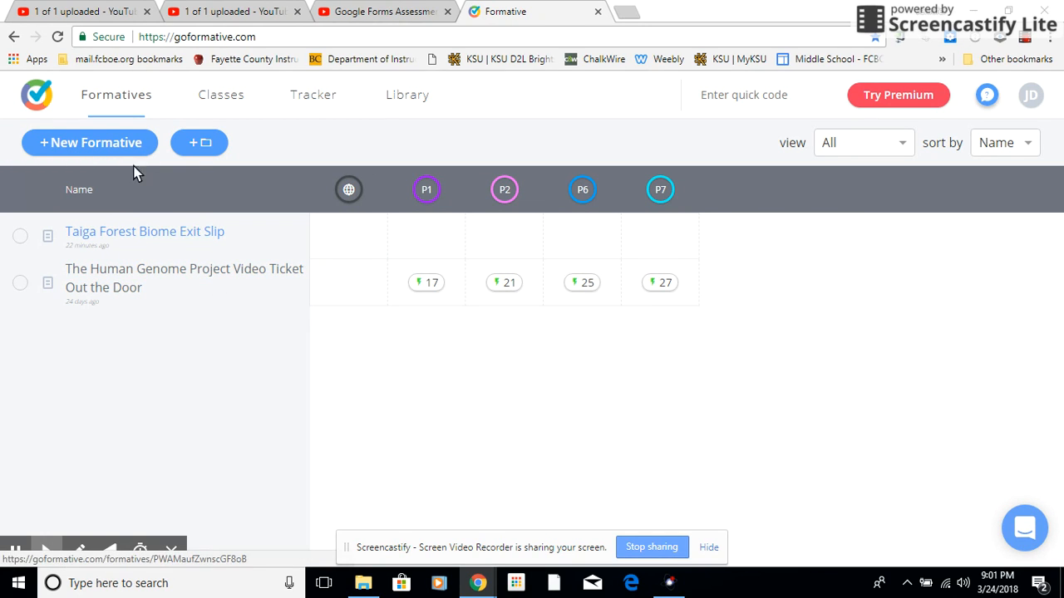
- Open the Taiga Forest Biome Exit Slip formative and look through its available category tags
{"action": "left_click", "coordinate": [129, 237]}
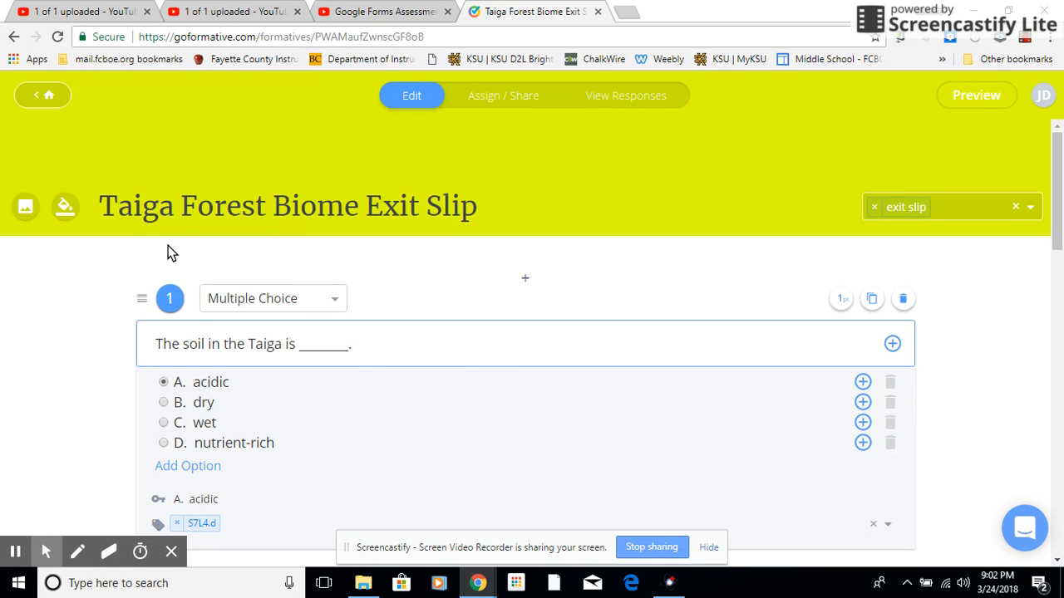
{"action": "left_click", "coordinate": [131, 204]}
{"action": "left_click", "coordinate": [997, 208]}
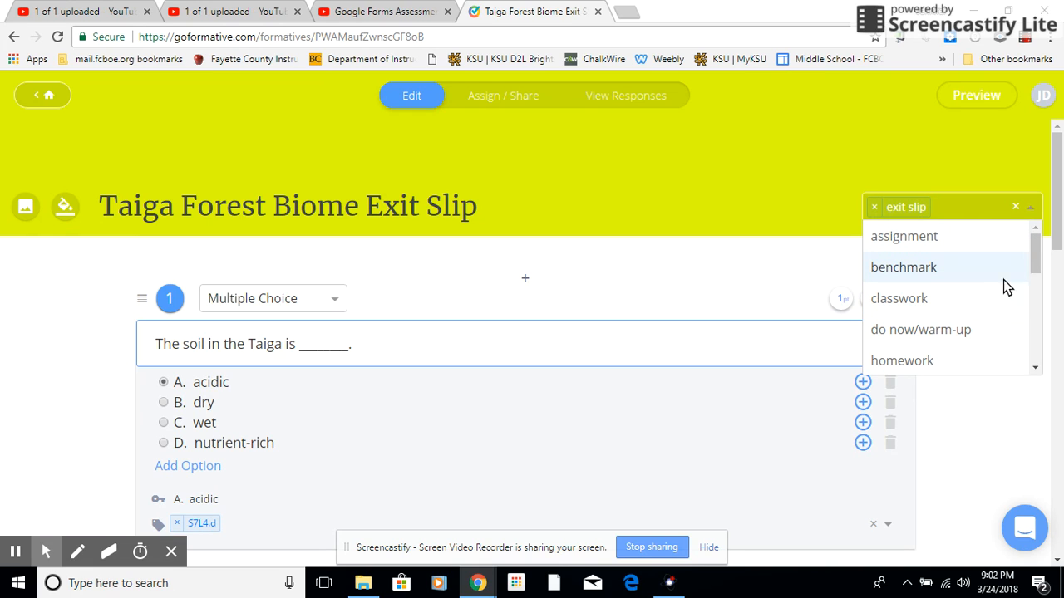
{"action": "mouse_move", "coordinate": [1036, 249]}
{"action": "left_mouse_down"}
{"action": "mouse_move", "coordinate": [1025, 348]}
{"action": "mouse_move", "coordinate": [1035, 246]}
{"action": "left_mouse_up"}
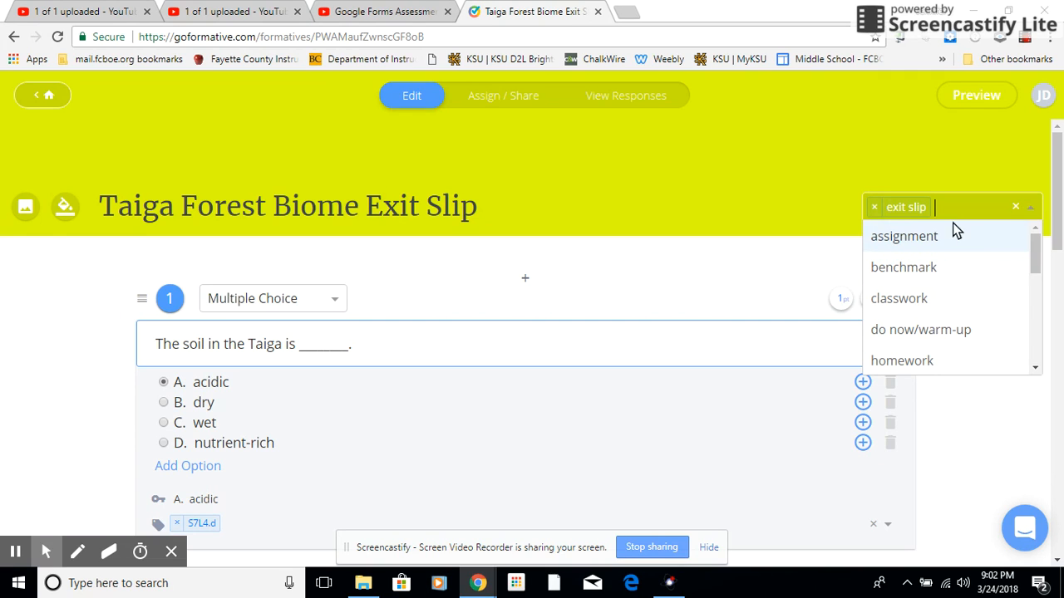
{"action": "left_click", "coordinate": [735, 190]}
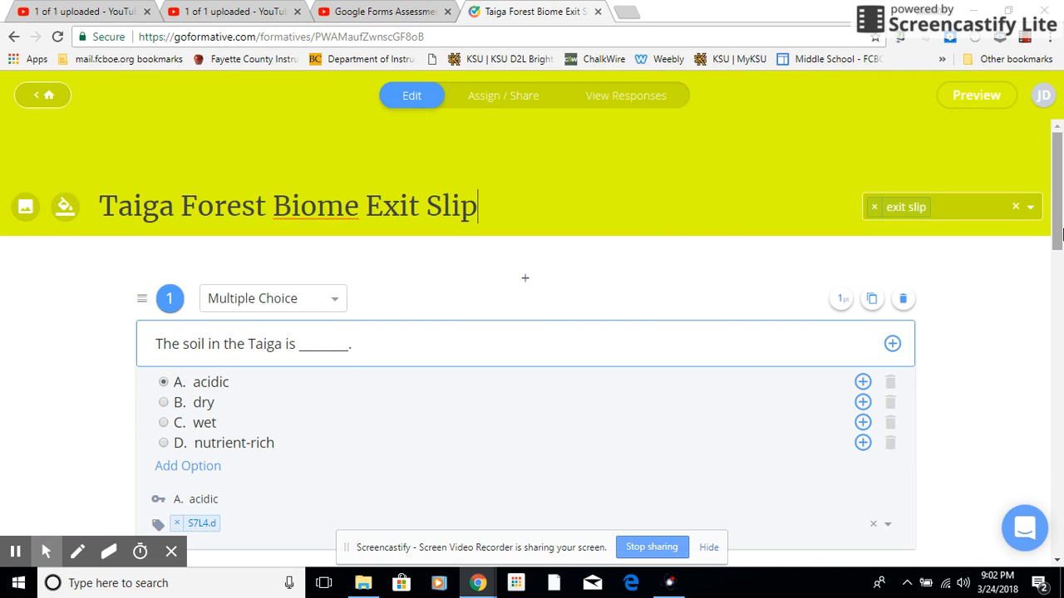
- Add a fifth question of type Multiple Choice at the end of the formative, worth 1 point
{"action": "left_click_drag", "start_coordinate": [1060, 217], "coordinate": [1021, 500]}
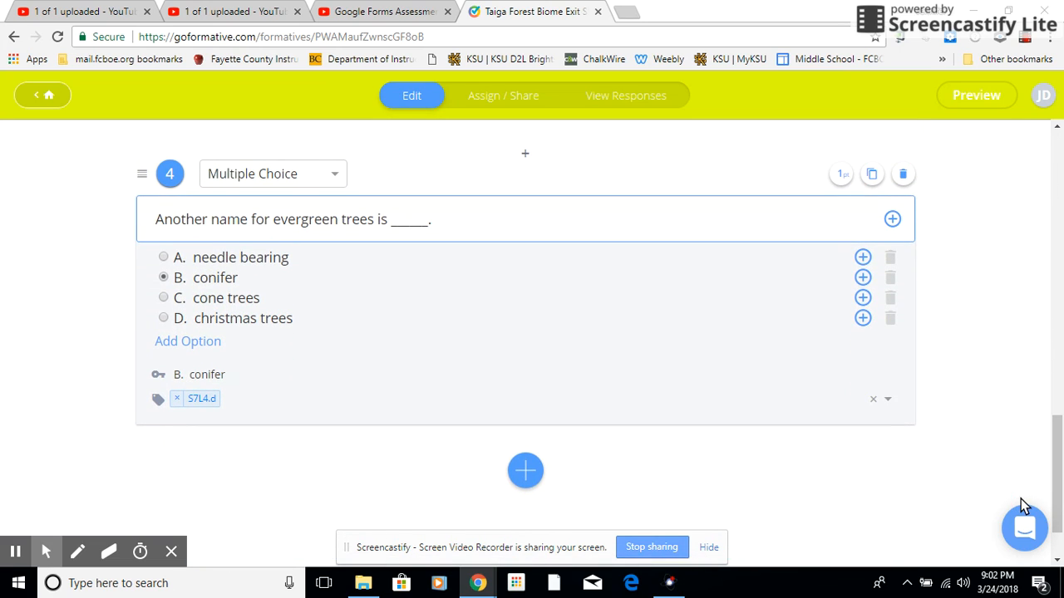
{"action": "left_click", "coordinate": [534, 479]}
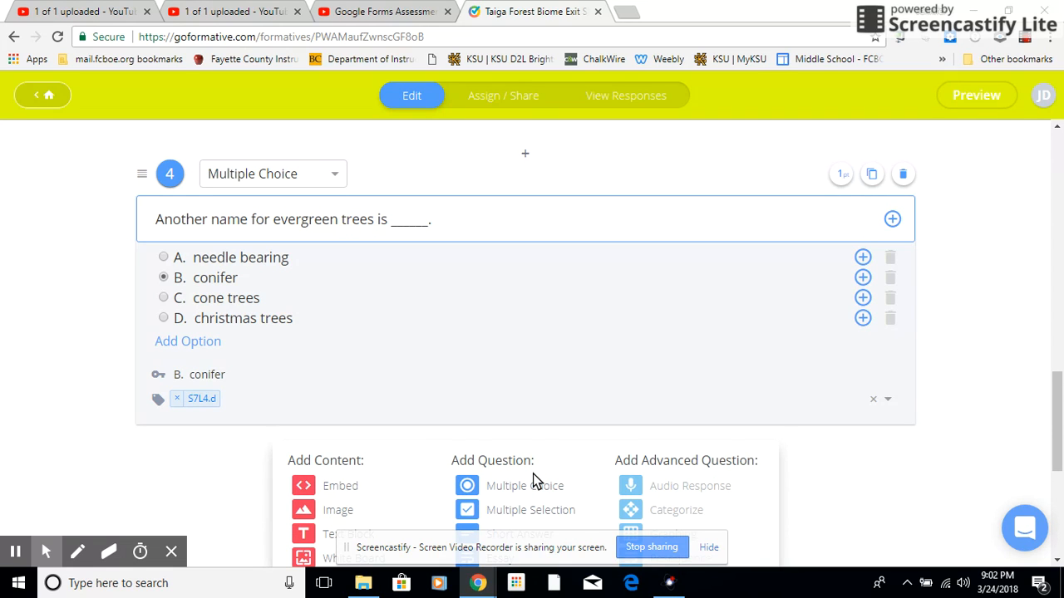
{"action": "left_click_drag", "start_coordinate": [1052, 391], "coordinate": [1061, 433]}
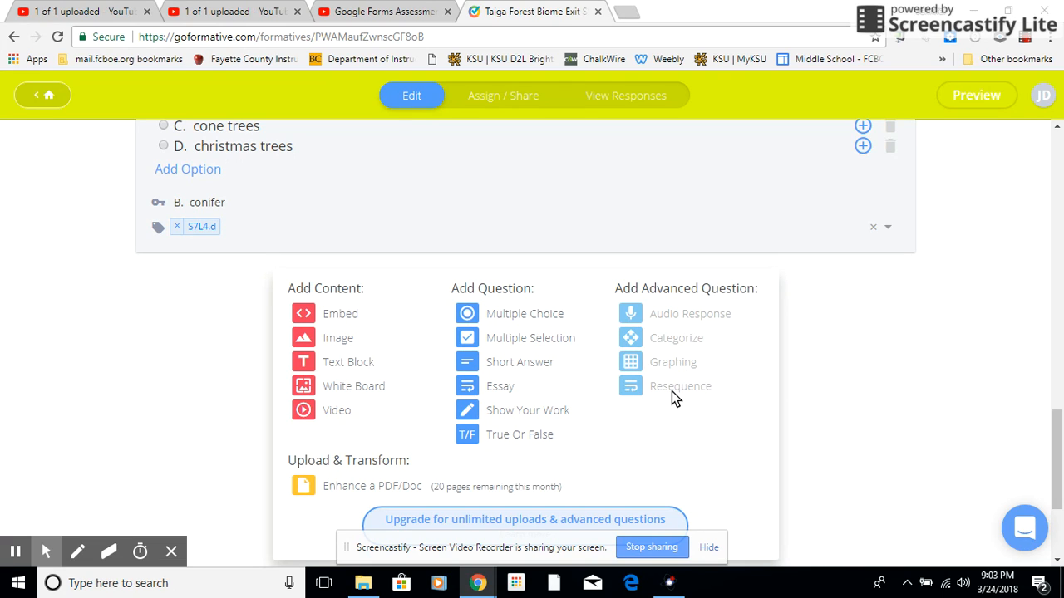
{"action": "left_click", "coordinate": [515, 321]}
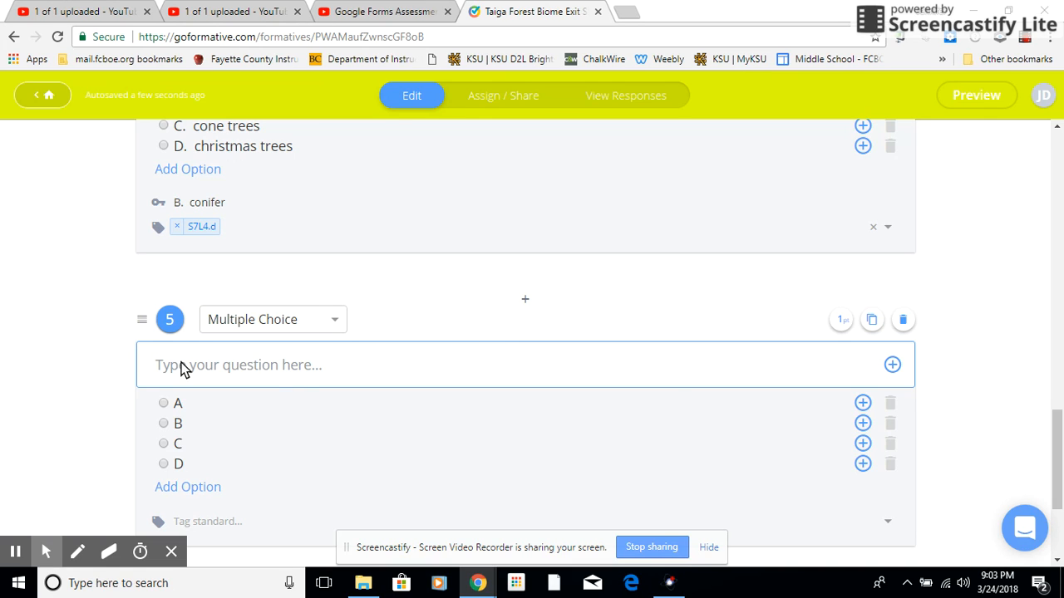
{"action": "left_click_drag", "start_coordinate": [1057, 441], "coordinate": [1061, 477]}
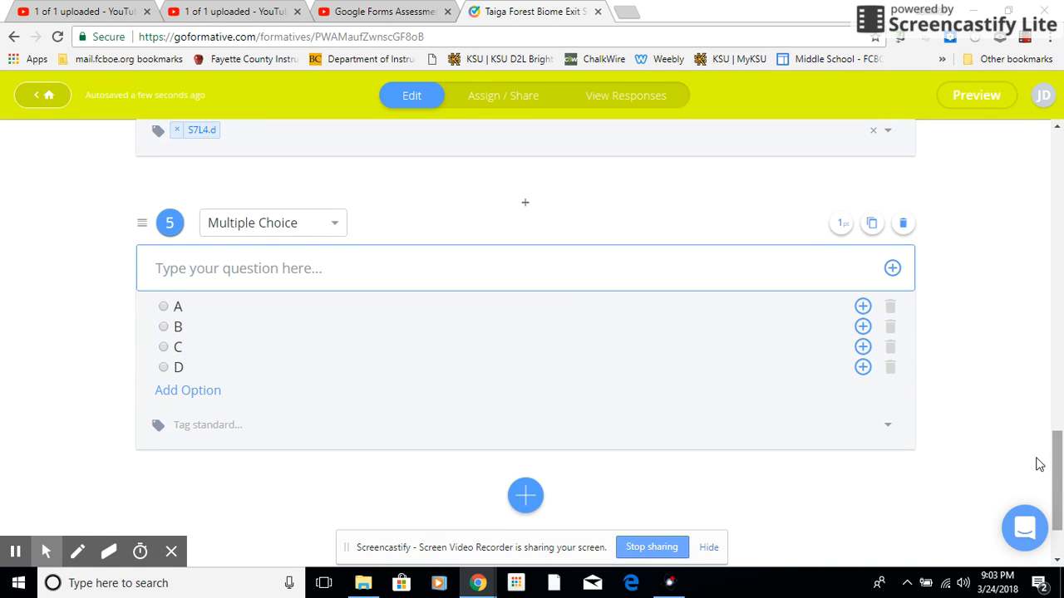
{"action": "left_click", "coordinate": [838, 224]}
{"action": "type", "text": "1"}
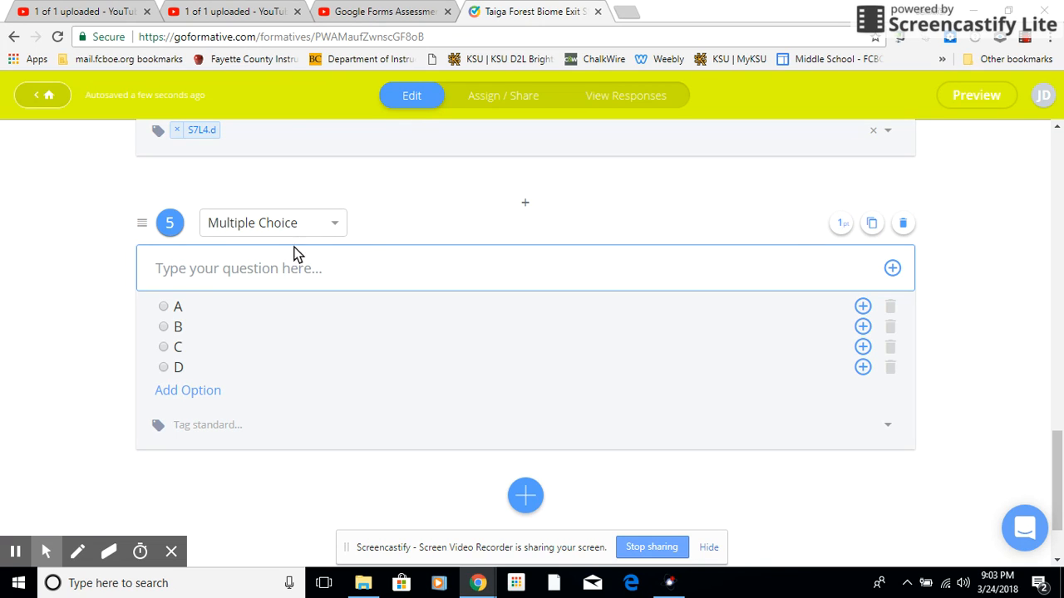
- Enter "Some animals (mostly rodents) adapt to the cold , harsh winter by doing this." as the text of question 5
{"action": "left_click", "coordinate": [218, 276]}
{"action": "type", "text": "Some"}
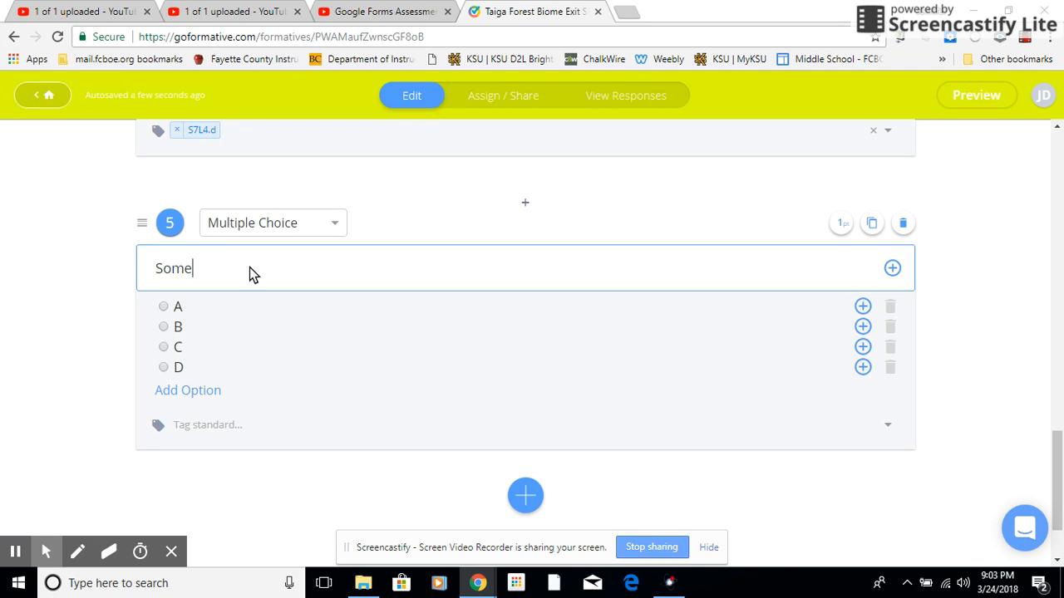
{"action": "type", "text": " animals (mostly rodents) "}
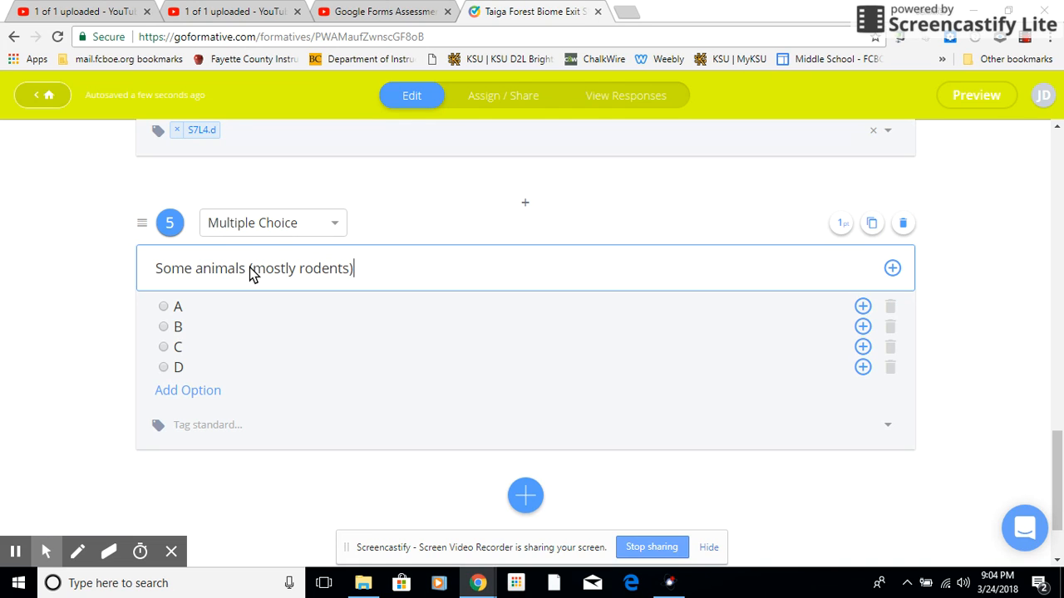
{"action": "type", "text": "adat t"}
{"action": "key", "text": "BackSpace"}
{"action": "key", "text": "BackSpace"}
{"action": "key", "text": "BackSpace"}
{"action": "key", "text": "BackSpace"}
{"action": "type", "text": "apt to the cold "}
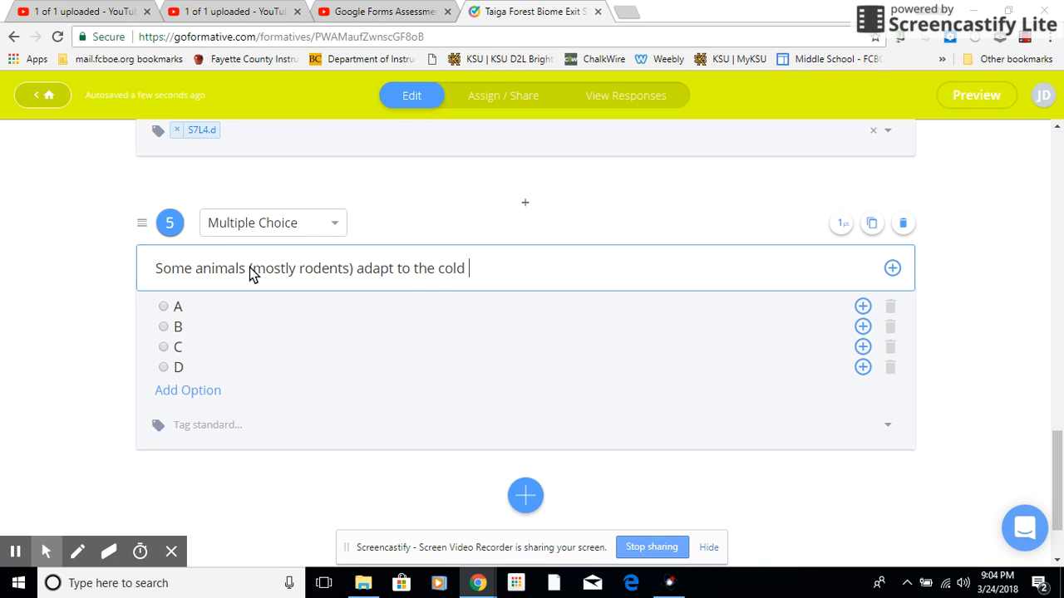
{"action": "type", "text": ", harsh winter by"}
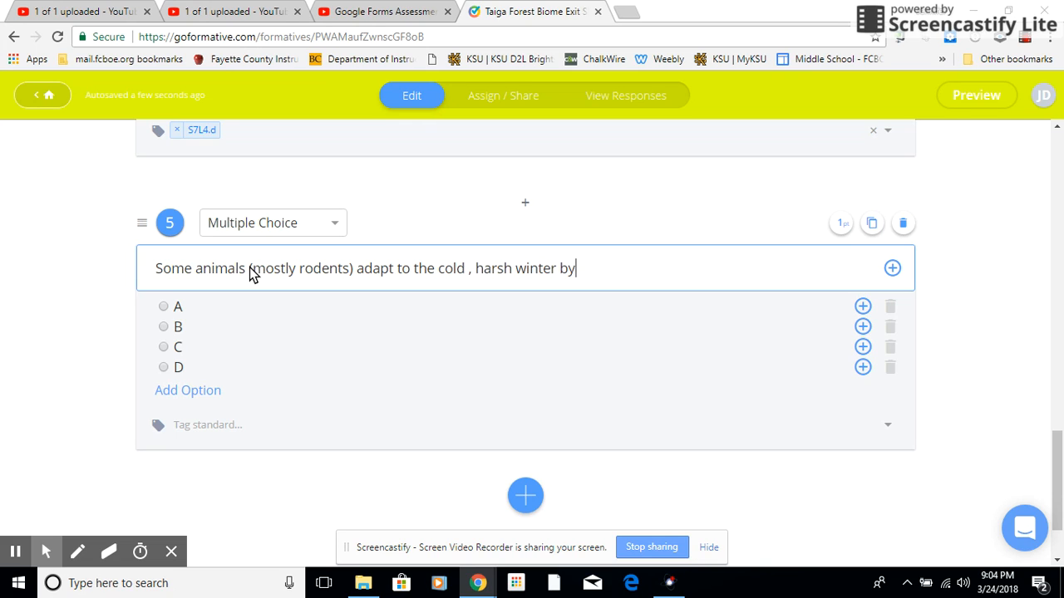
{"action": "type", "text": " doing thisl."}
{"action": "key", "text": "BackSpace"}
{"action": "key", "text": "BackSpace"}
{"action": "type", "text": "/"}
{"action": "key", "text": "BackSpace"}
{"action": "type", "text": "."}
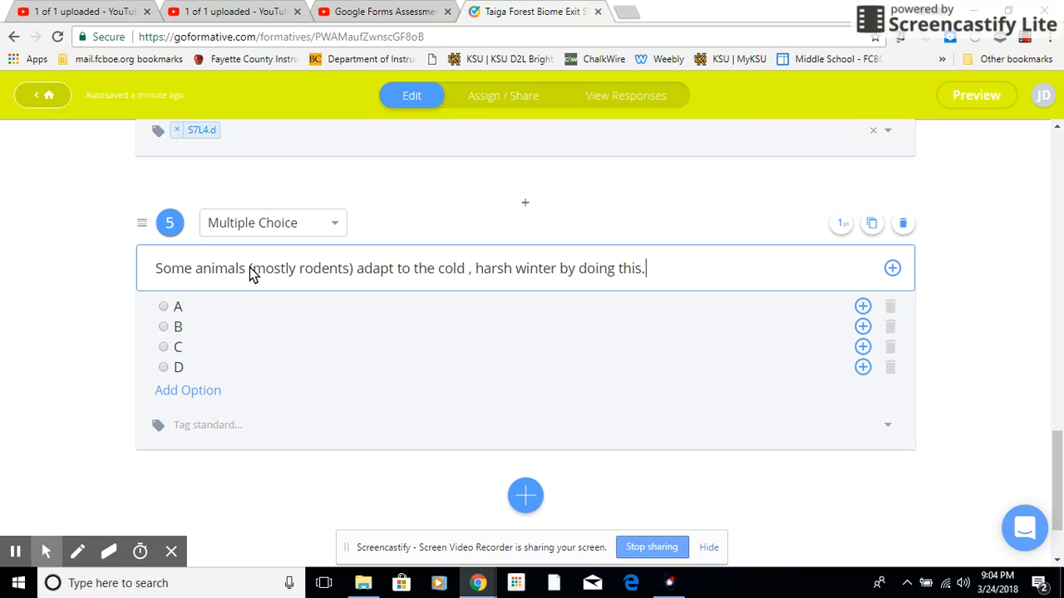
- Enter "camoflauge" as answer option A of question 5
{"action": "left_click", "coordinate": [195, 307]}
{"action": "type", "text": ". camoflauge"}
{"action": "key", "text": "BackSpace"}
{"action": "key", "text": "BackSpace"}
{"action": "key", "text": "BackSpace"}
{"action": "key", "text": "BackSpace"}
{"action": "key", "text": "BackSpace"}
{"action": "key", "text": "BackSpace"}
{"action": "type", "text": "flauge"}
- Fill in question 5's remaining answer options: B "burrowing", C "migration" and D "hibernation"
{"action": "left_click", "coordinate": [187, 328]}
{"action": "type", "text": "B. "}
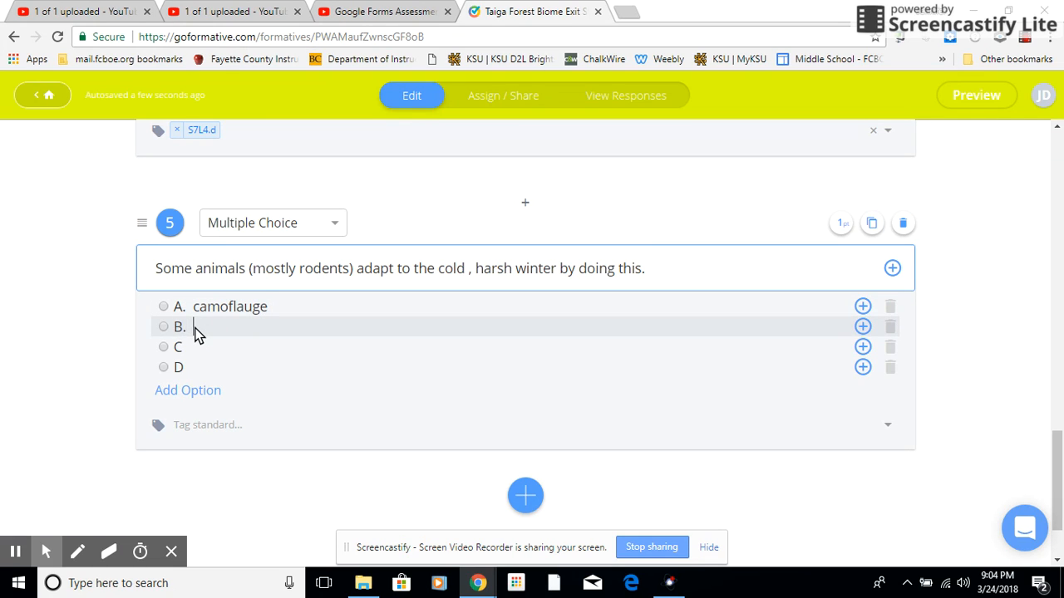
{"action": "type", "text": "burrowing"}
{"action": "left_click", "coordinate": [206, 346]}
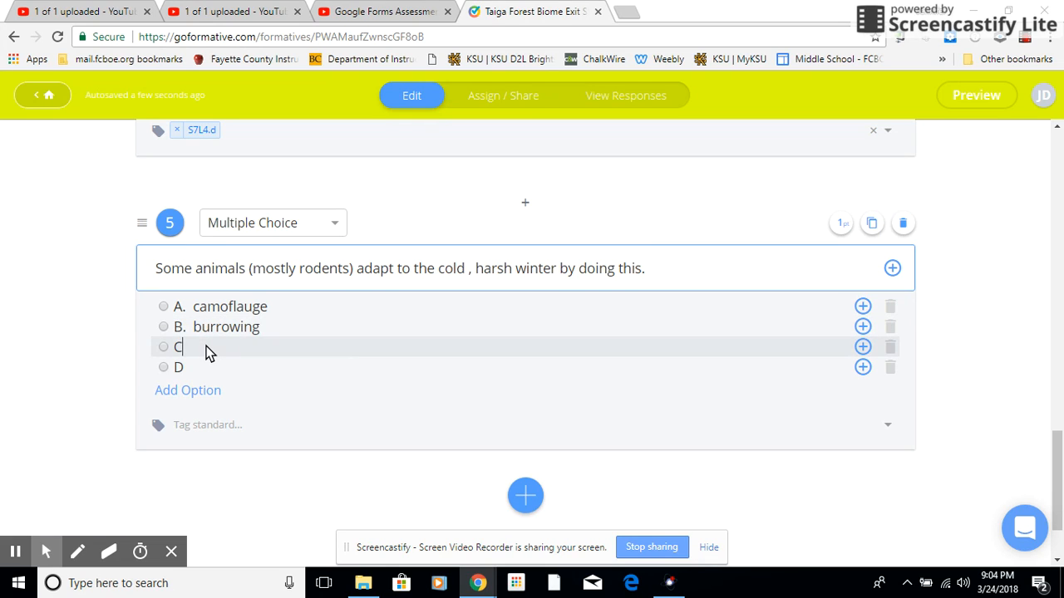
{"action": "type", "text": ". migration"}
{"action": "left_click", "coordinate": [209, 368]}
{"action": "type", "text": "."}
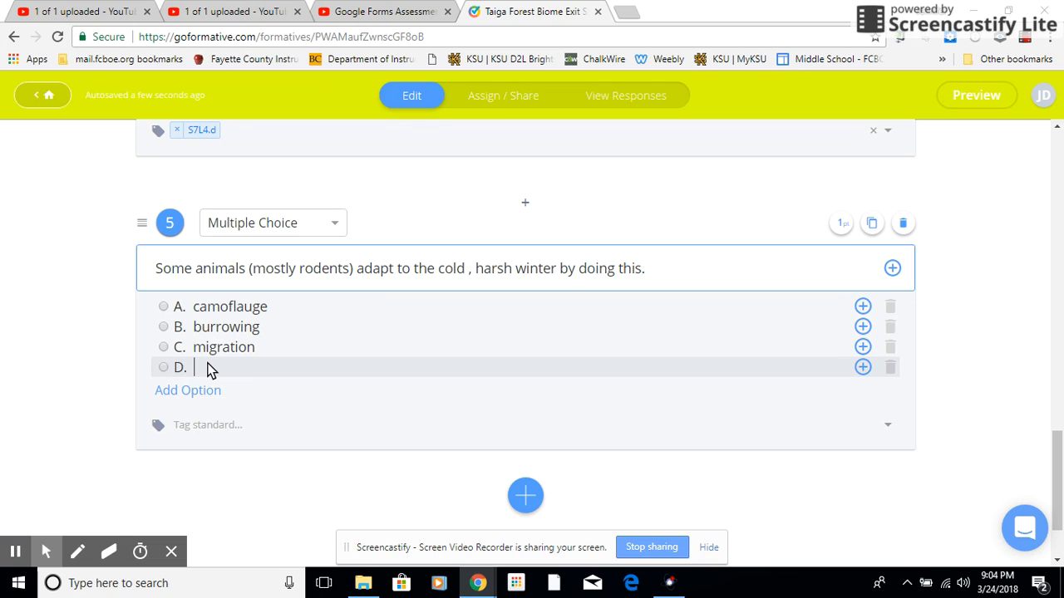
{"action": "type", "text": "hibernation"}
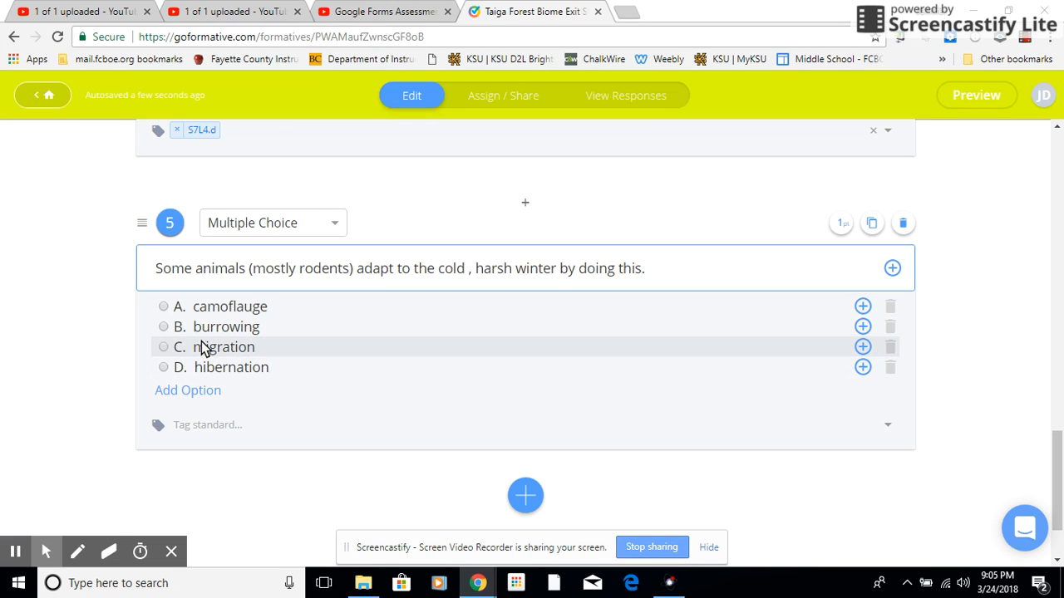
- Mark option B, burrowing, as question 5's correct answer and tag the question with standard S7L4.d
{"action": "left_click", "coordinate": [164, 327]}
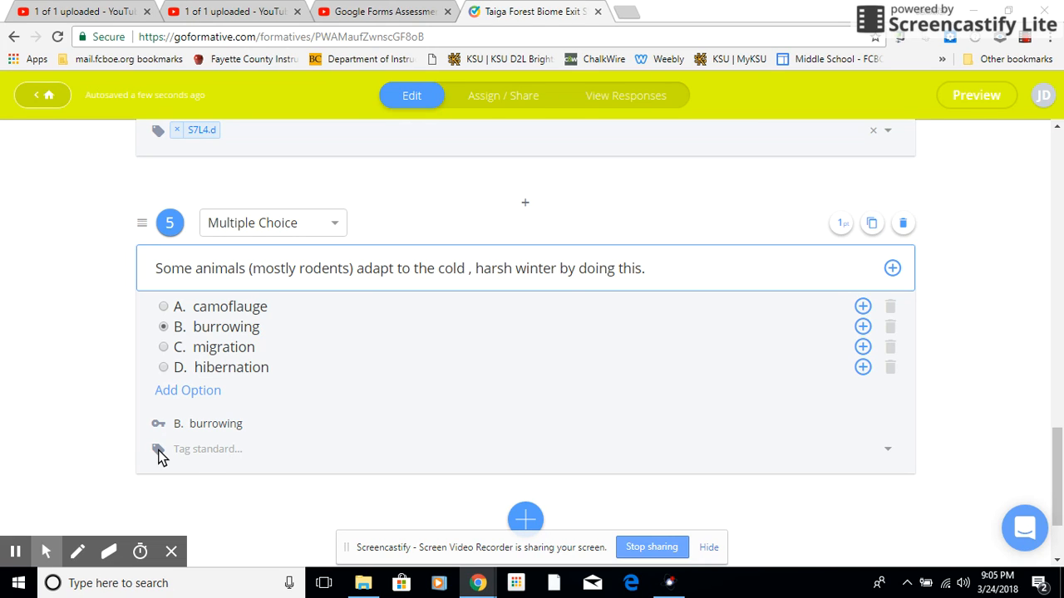
{"action": "left_click", "coordinate": [223, 455]}
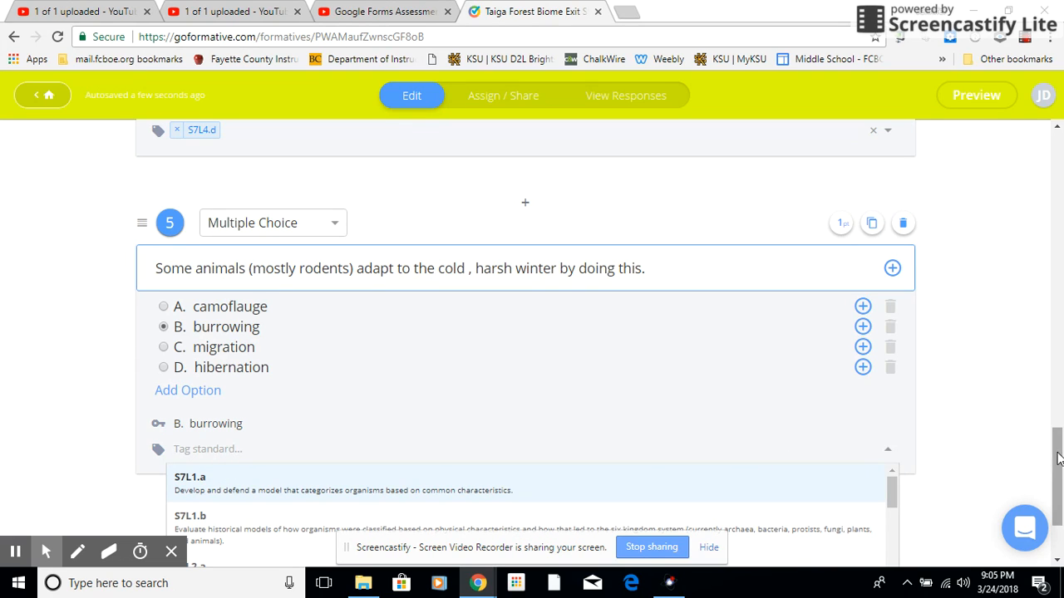
{"action": "scroll", "coordinate": [1058, 449], "scroll_direction": "down", "scroll_amount": 2}
{"action": "left_click_drag", "start_coordinate": [892, 365], "coordinate": [879, 452]}
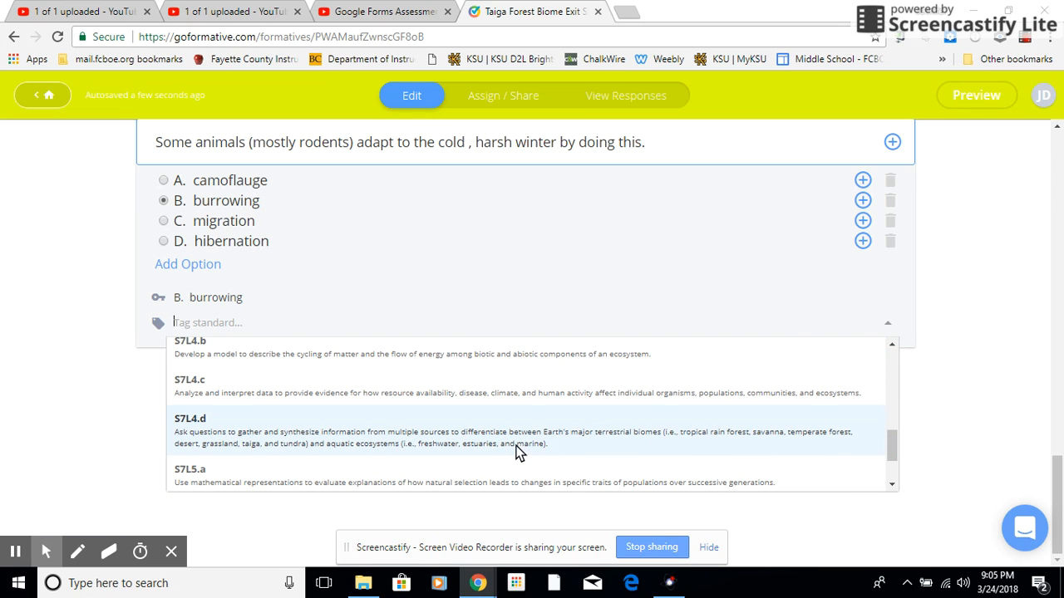
{"action": "left_click", "coordinate": [450, 437]}
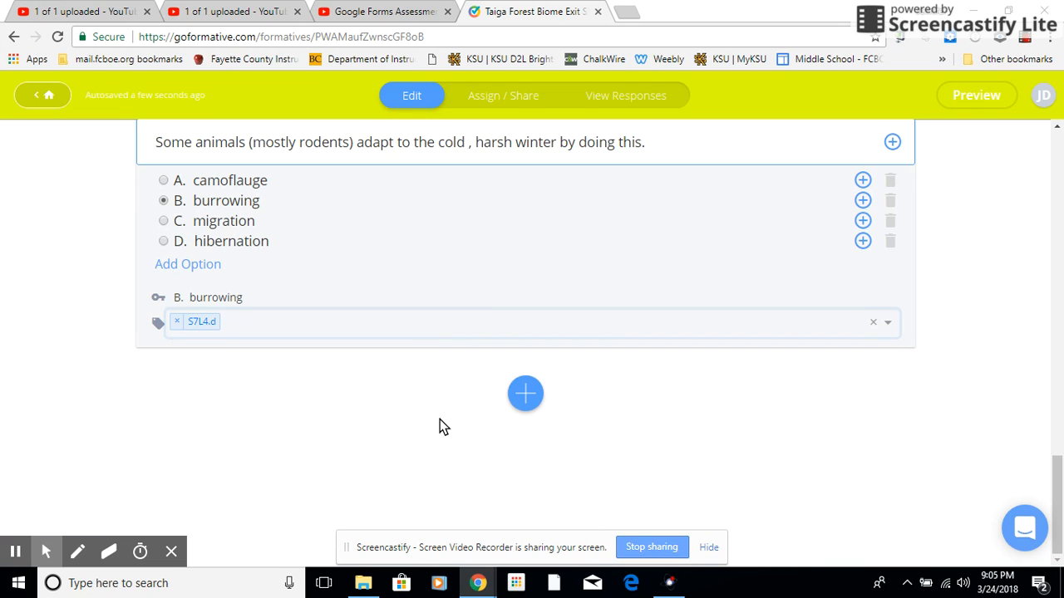
- Assign the formative to the 1st, 2nd, 6th and 7th Period Science classes
{"action": "left_click_drag", "start_coordinate": [1061, 468], "coordinate": [1046, 129]}
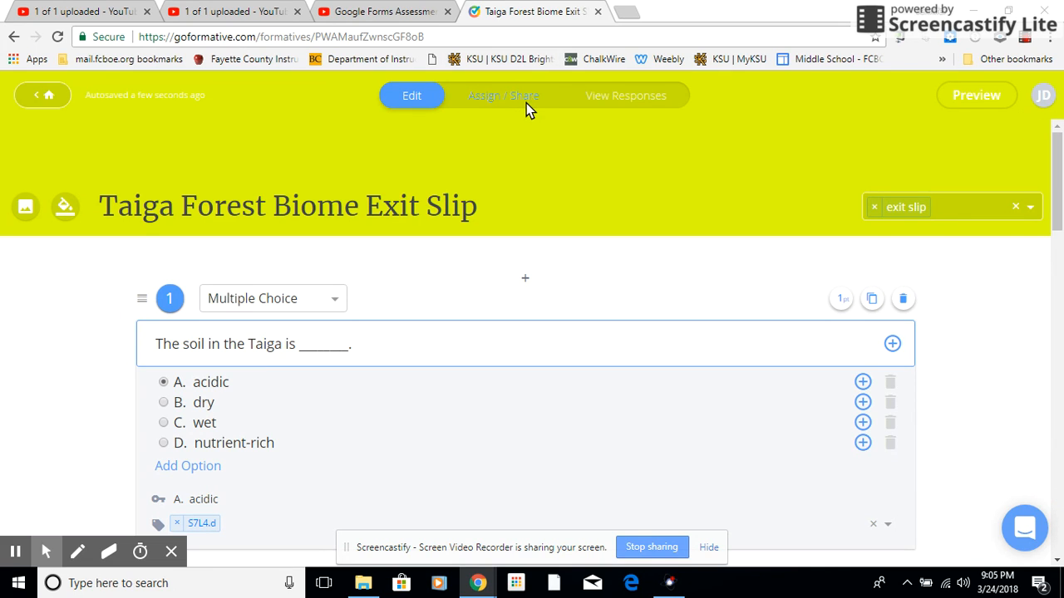
{"action": "left_click", "coordinate": [325, 303]}
{"action": "left_click", "coordinate": [323, 297]}
{"action": "left_click", "coordinate": [532, 98]}
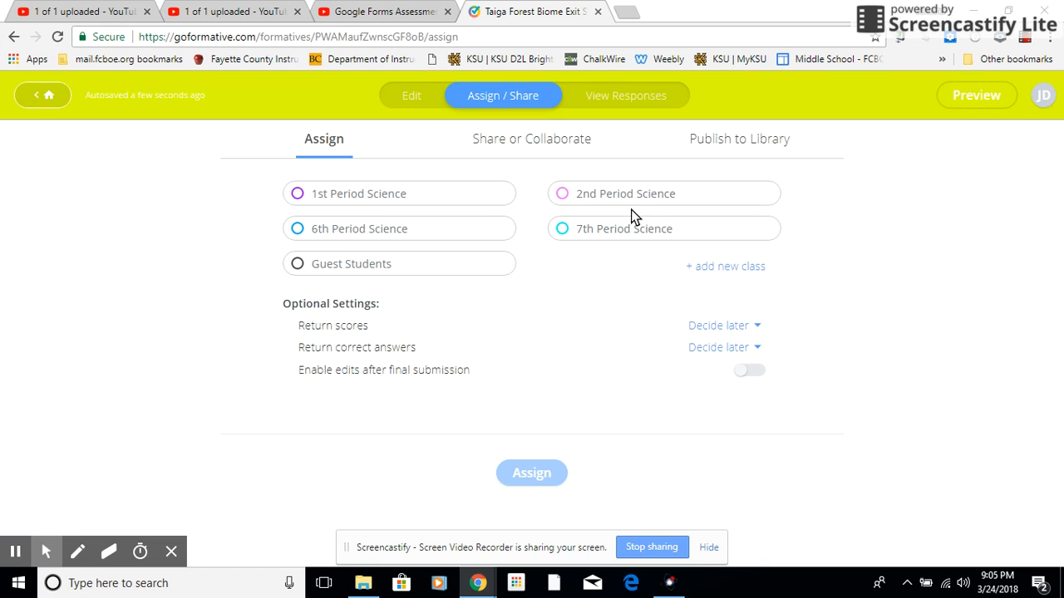
{"action": "left_click", "coordinate": [358, 191]}
{"action": "left_click", "coordinate": [333, 233]}
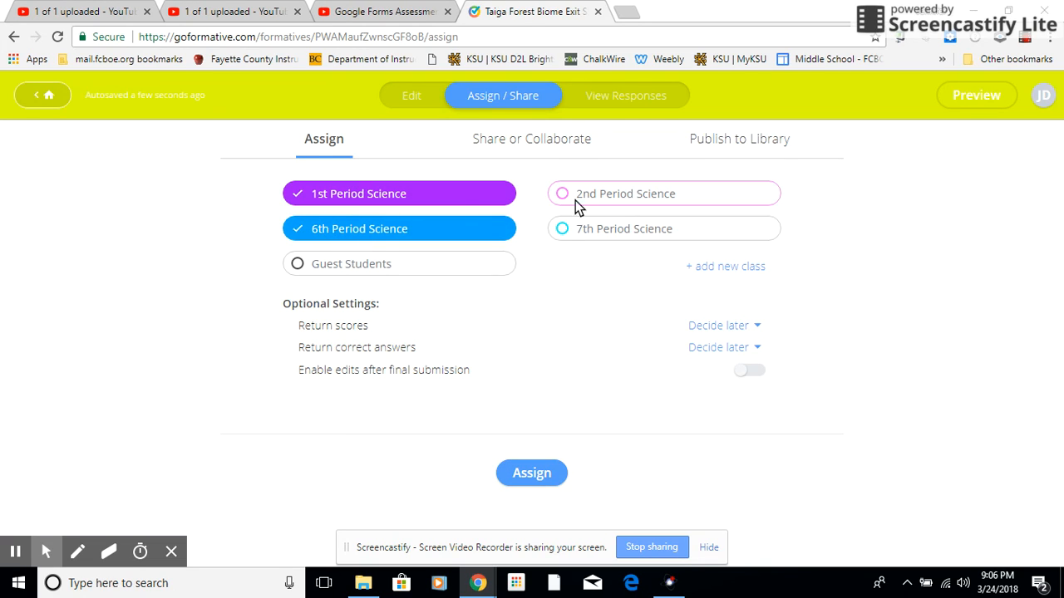
{"action": "left_click", "coordinate": [624, 195]}
{"action": "left_click", "coordinate": [623, 235]}
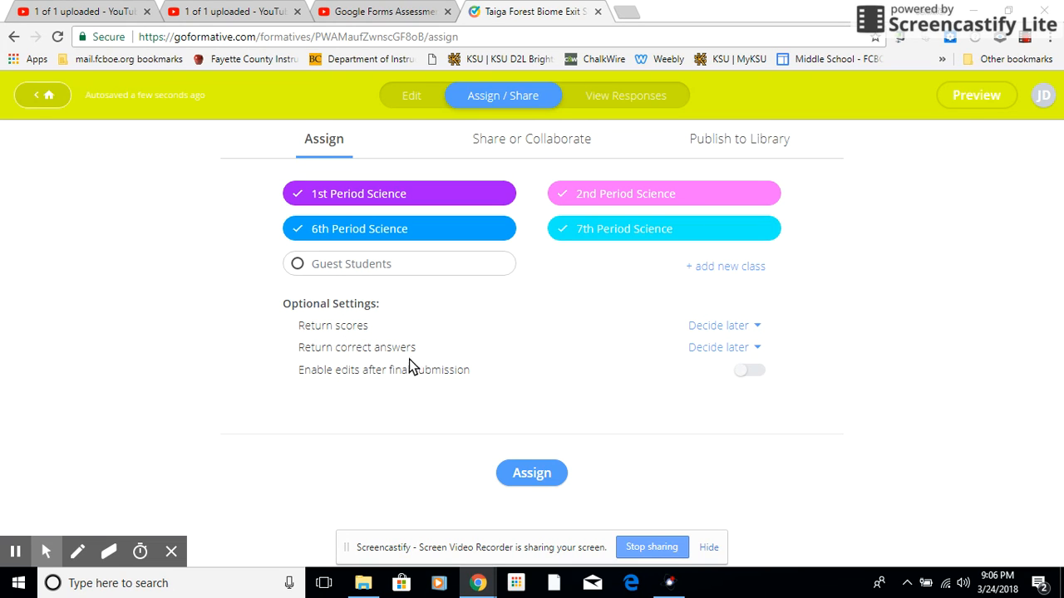
{"action": "left_click", "coordinate": [529, 476]}
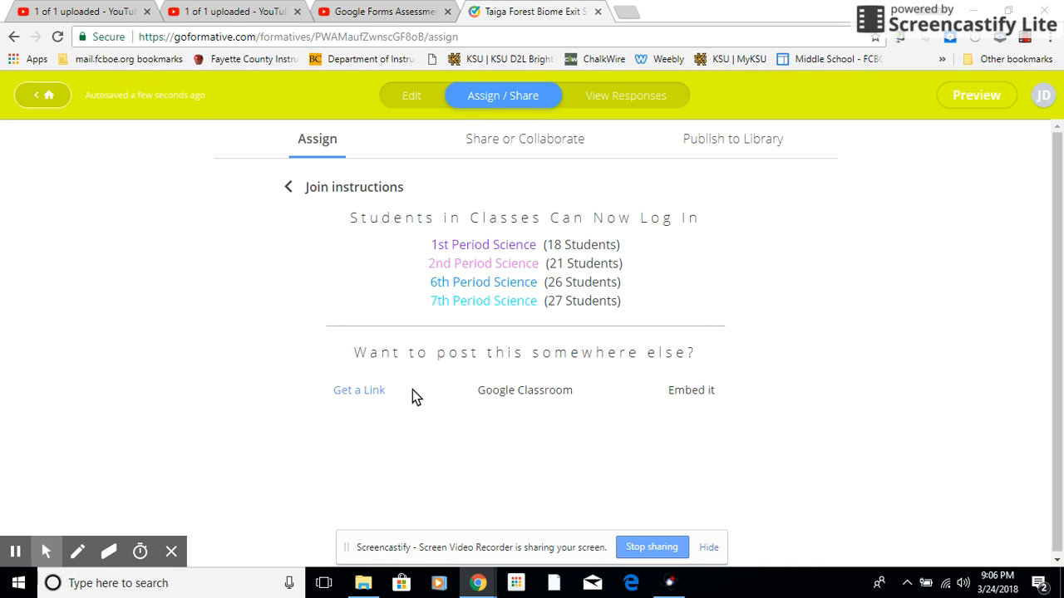
- Get the formative's shareable link and open it in a new browser tab
{"action": "left_click", "coordinate": [369, 397]}
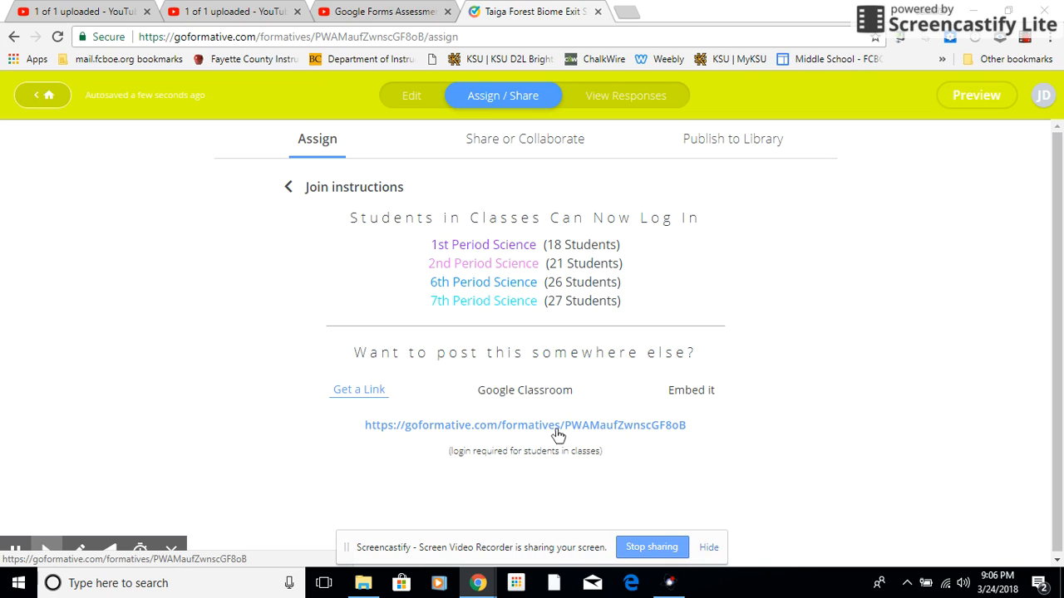
{"action": "left_click", "coordinate": [652, 428]}
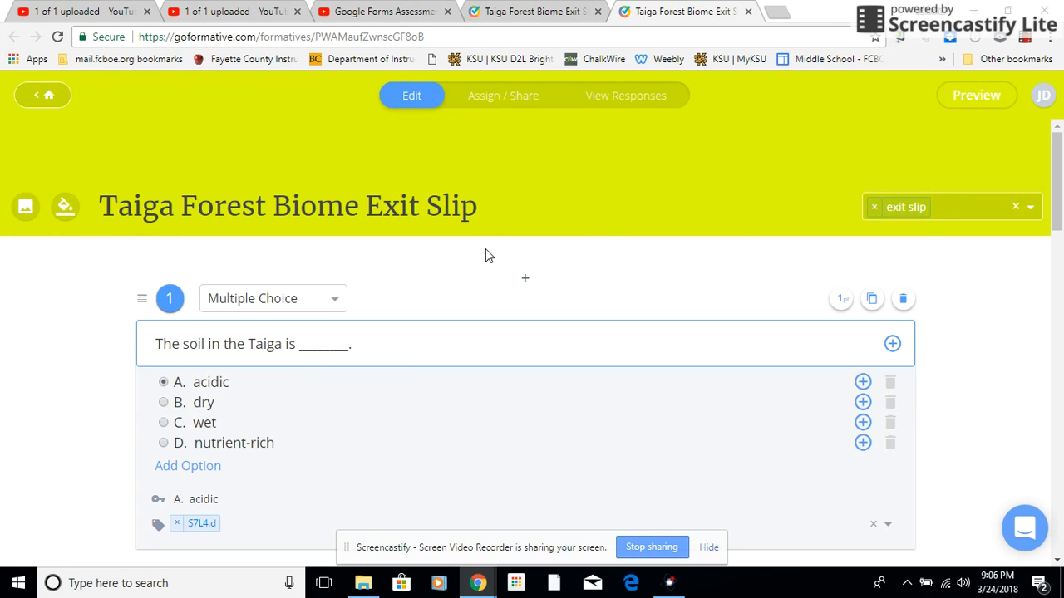
{"action": "scroll", "coordinate": [1060, 183], "scroll_direction": "down", "scroll_amount": 2}
{"action": "scroll", "coordinate": [1060, 183], "scroll_direction": "up", "scroll_amount": 2}
- Preview all the formative's questions in the phone, tablet and laptop layouts, and close the preview
{"action": "left_click", "coordinate": [986, 97]}
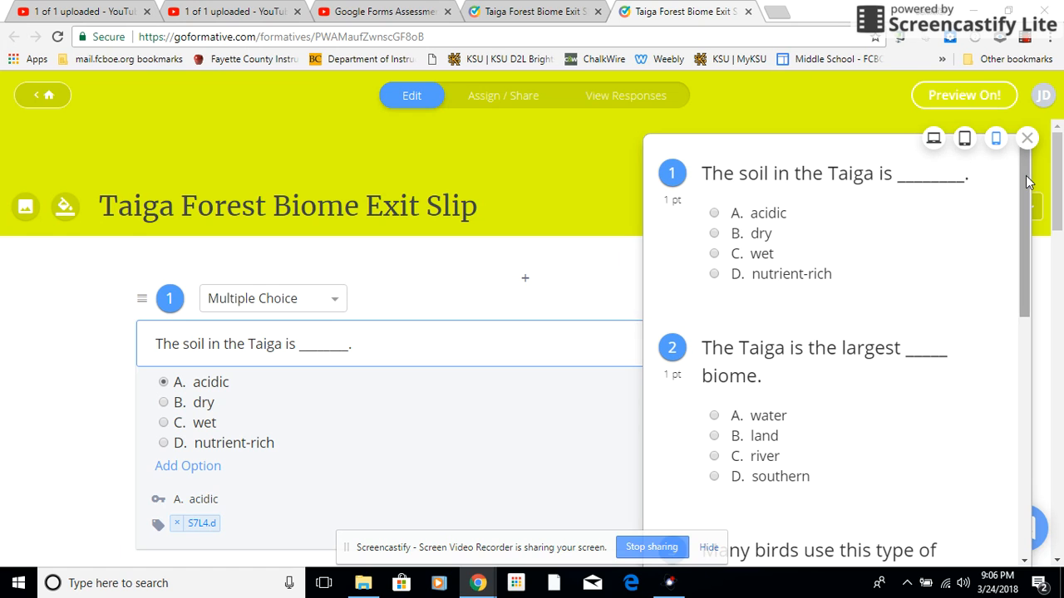
{"action": "left_click_drag", "start_coordinate": [1028, 182], "coordinate": [1014, 143]}
{"action": "left_click", "coordinate": [964, 139]}
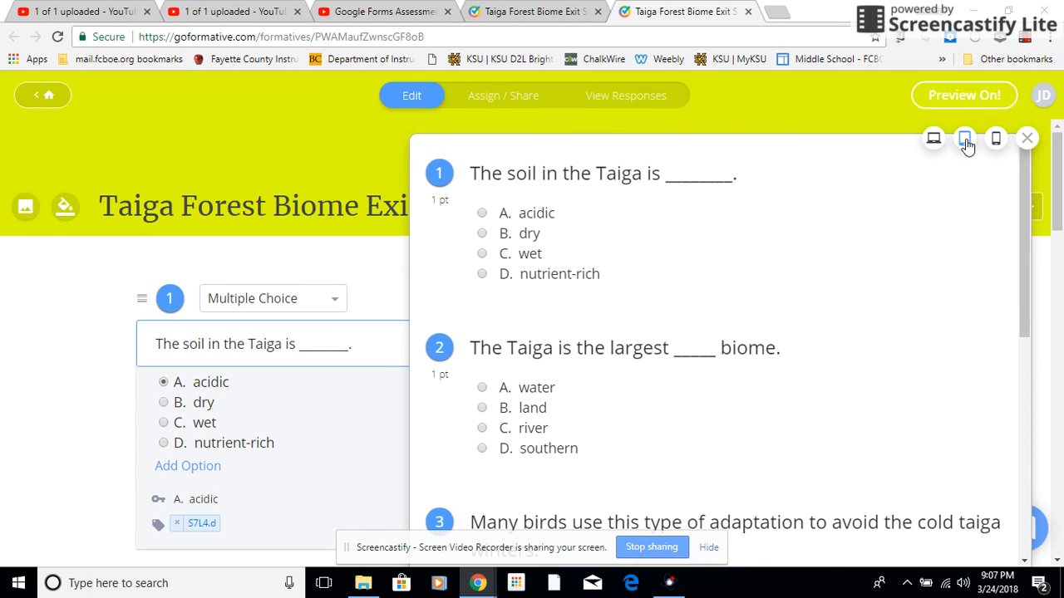
{"action": "left_click_drag", "start_coordinate": [1020, 188], "coordinate": [1015, 433]}
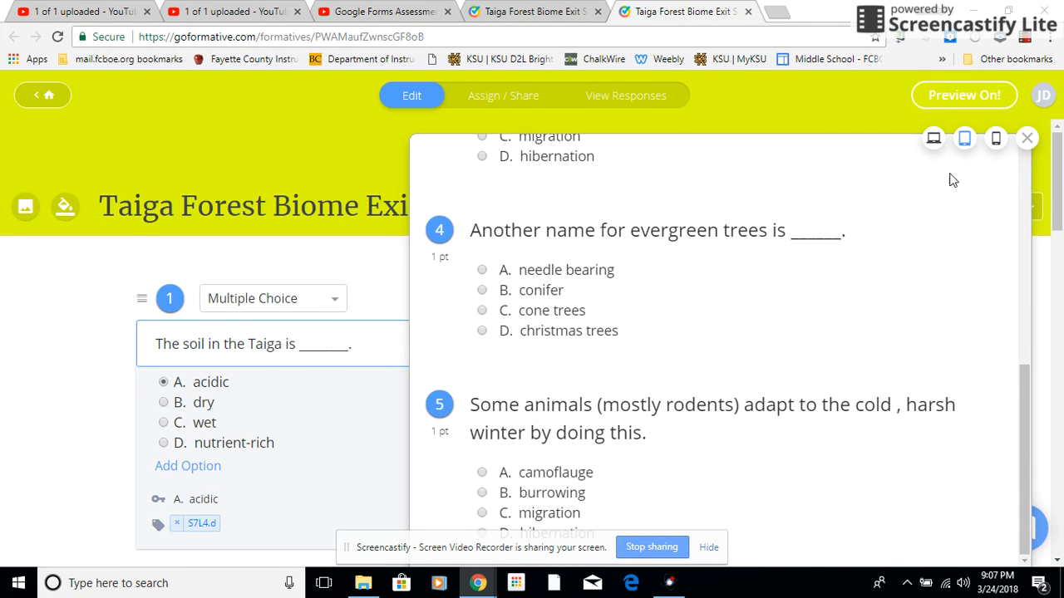
{"action": "left_click_drag", "start_coordinate": [1024, 432], "coordinate": [1024, 153]}
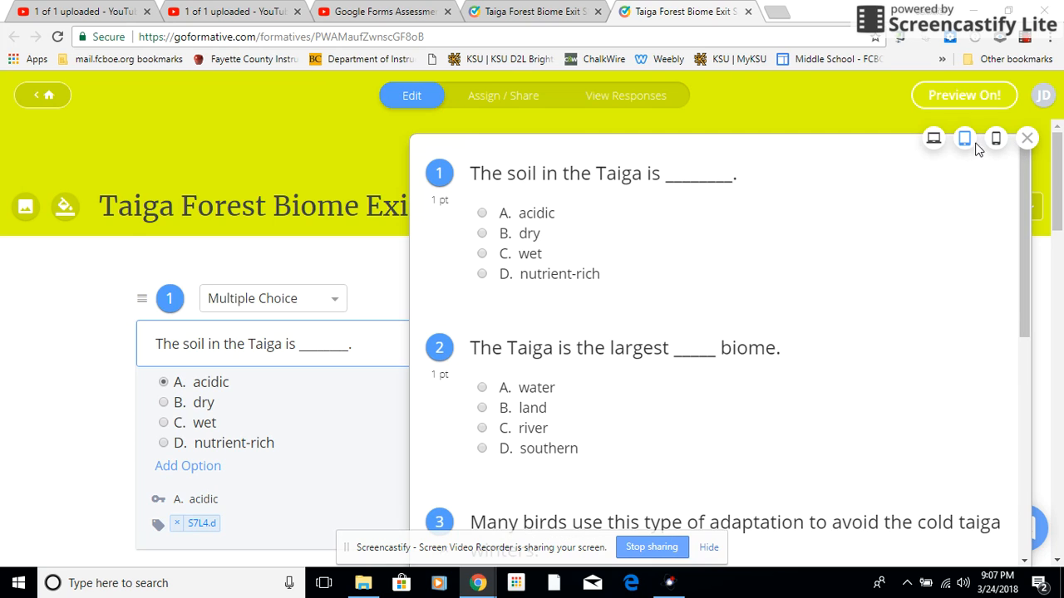
{"action": "left_click", "coordinate": [932, 139]}
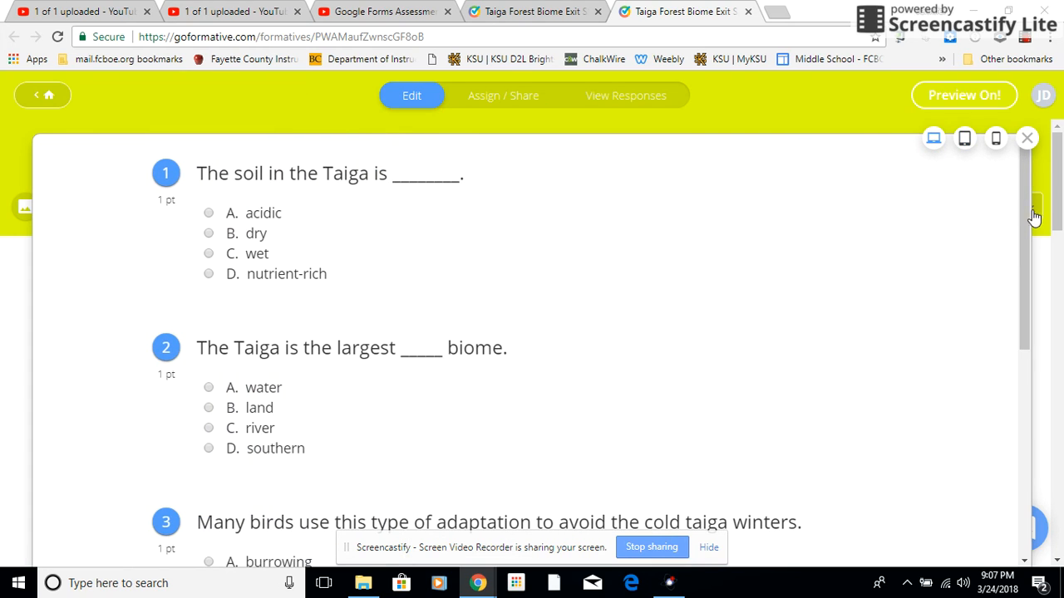
{"action": "left_click_drag", "start_coordinate": [1026, 209], "coordinate": [1001, 486]}
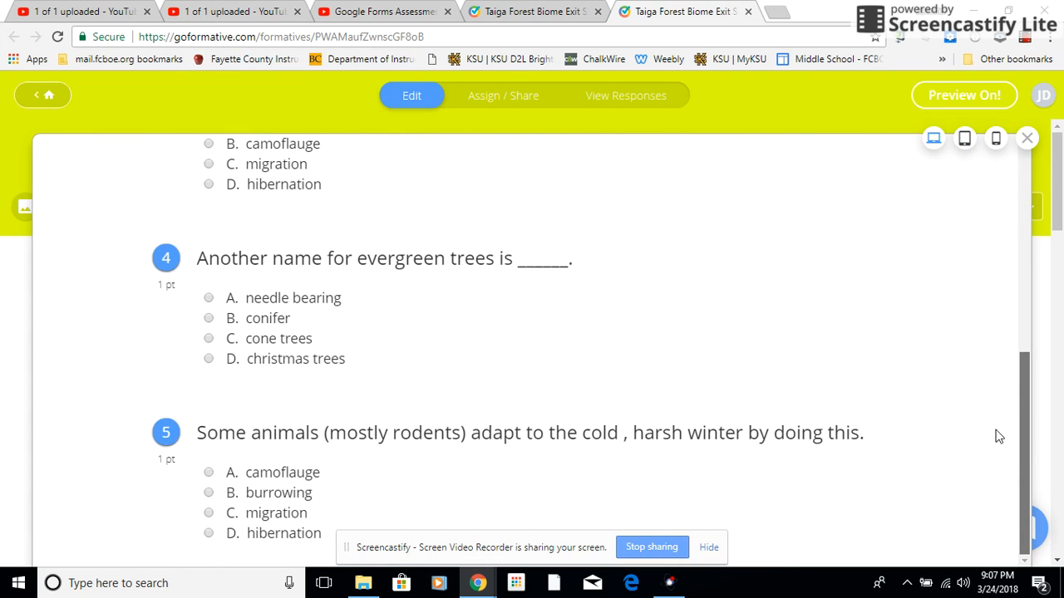
{"action": "left_click_drag", "start_coordinate": [1024, 436], "coordinate": [1018, 155]}
{"action": "left_click", "coordinate": [1027, 139]}
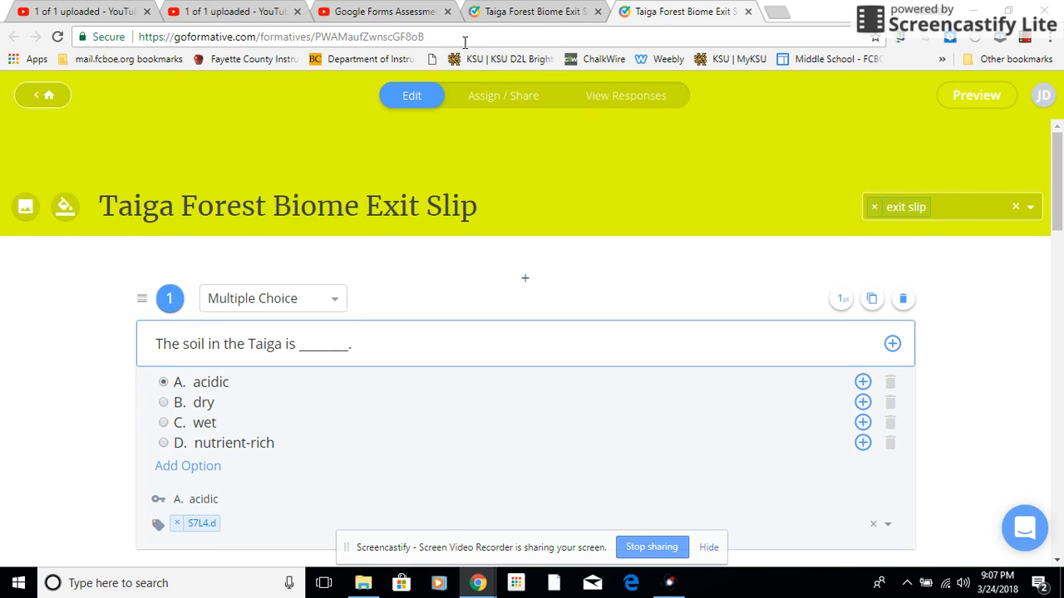
- Open the student responses for the exit slip
{"action": "left_click", "coordinate": [607, 104]}
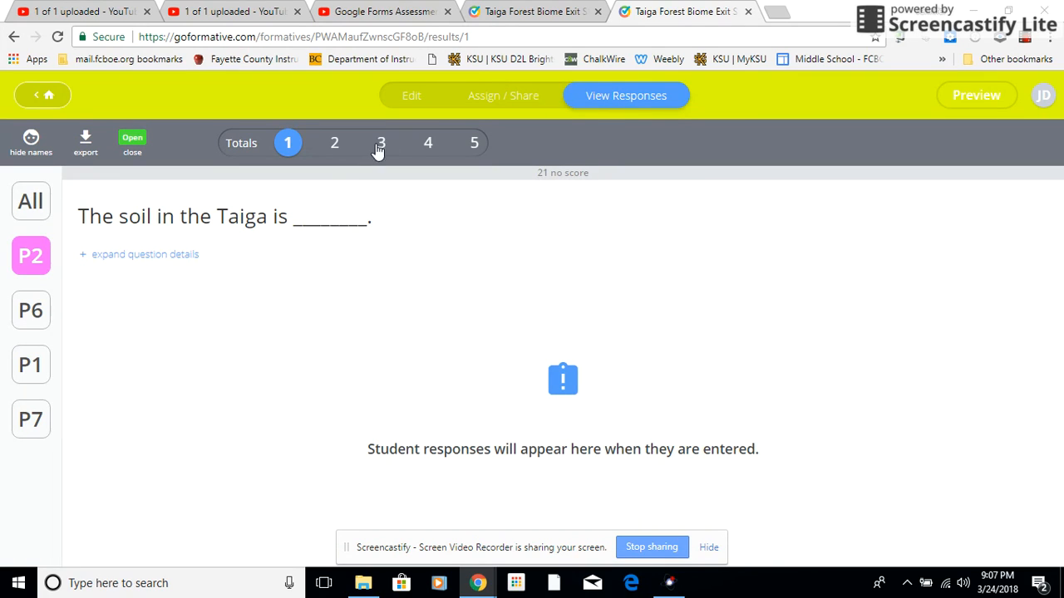